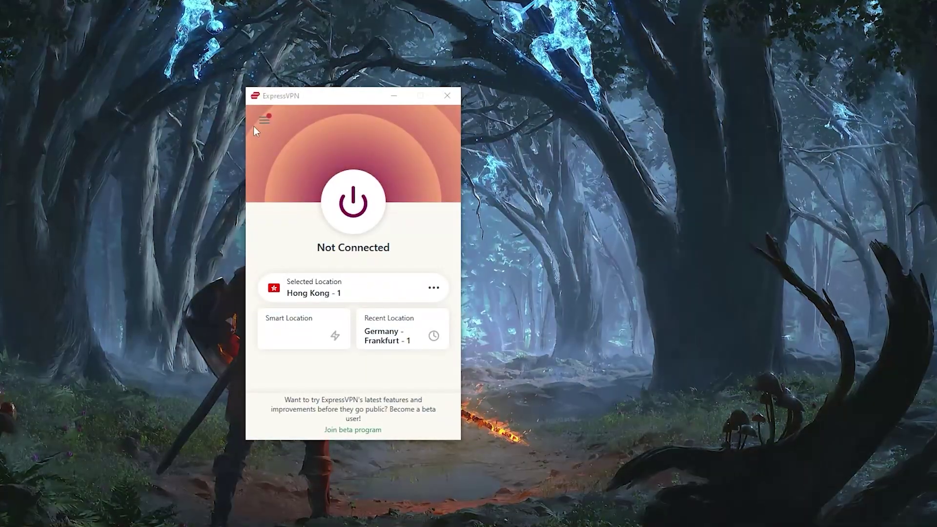
# - Pick Canada from VPN Locations and connect to Canada - Toronto
pyautogui.click(262, 122)
pyautogui.click(283, 140)
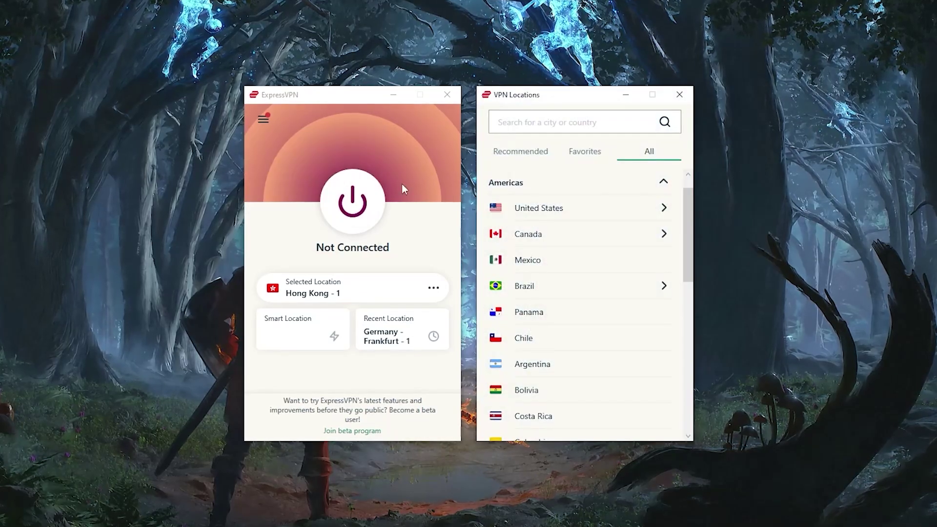
pyautogui.scroll(-1, 559, 261)
pyautogui.click(565, 205)
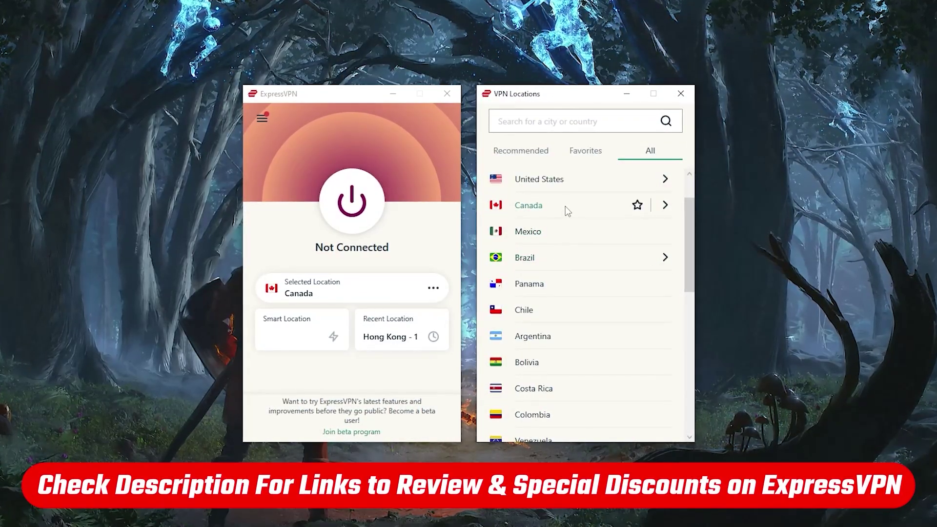
pyautogui.click(344, 225)
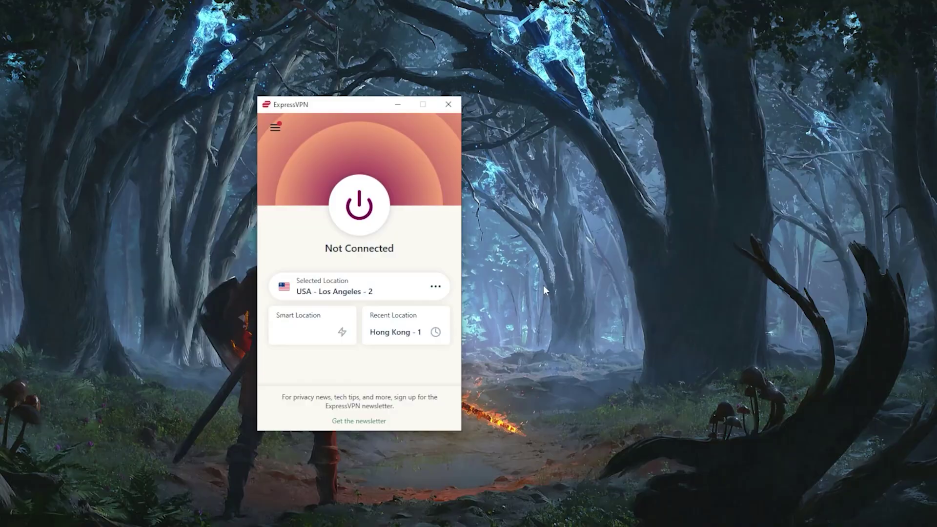
# - Try USA - Los Angeles - 2 and the smart location USA - Seattle, ending on Los Angeles - 2
pyautogui.click(383, 210)
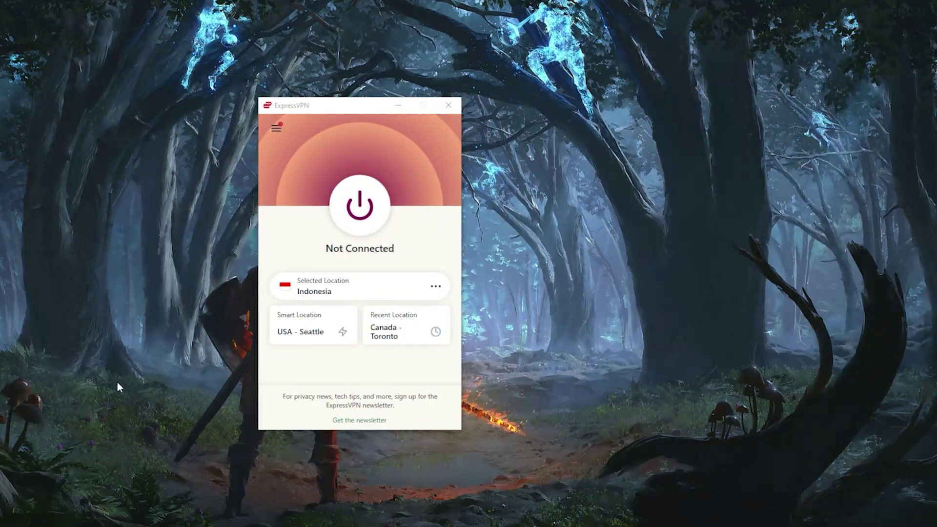
pyautogui.click(303, 336)
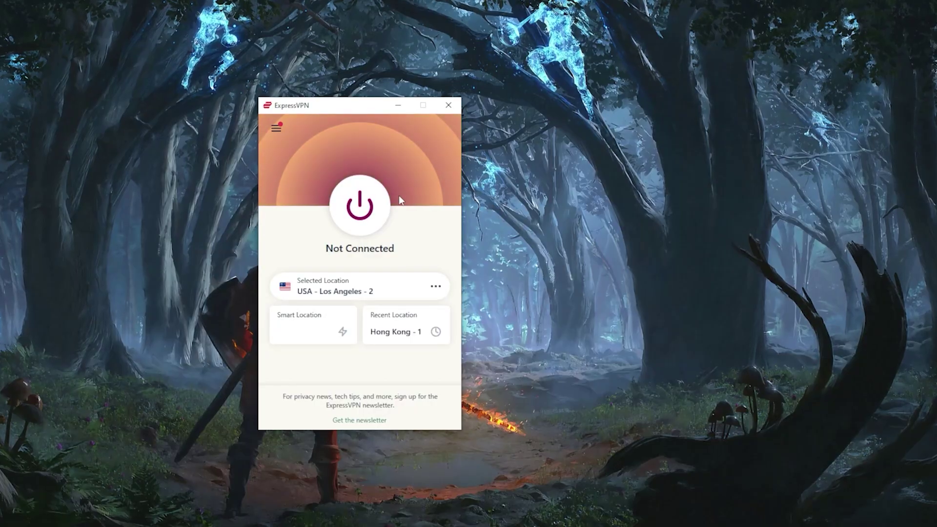
pyautogui.click(361, 215)
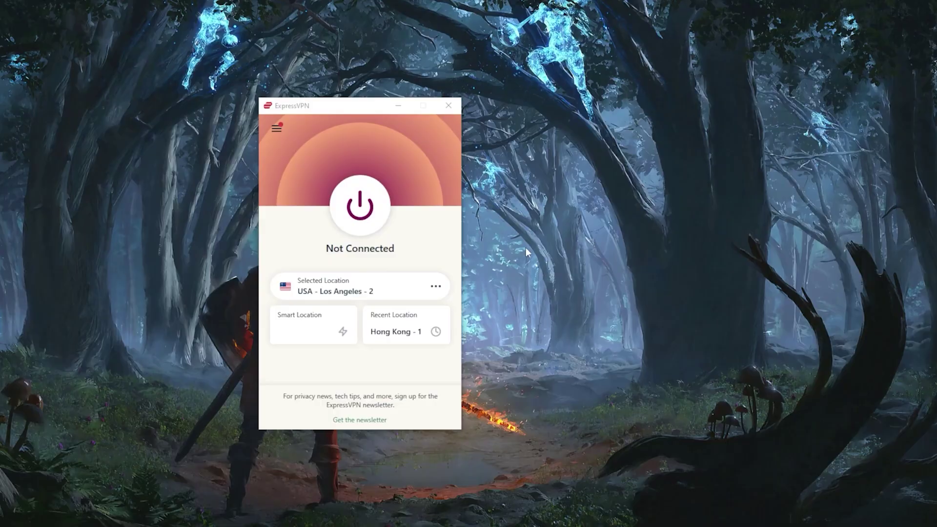
# - Browse the Favorites, Recommended and All tabs of the locations list
pyautogui.click(435, 287)
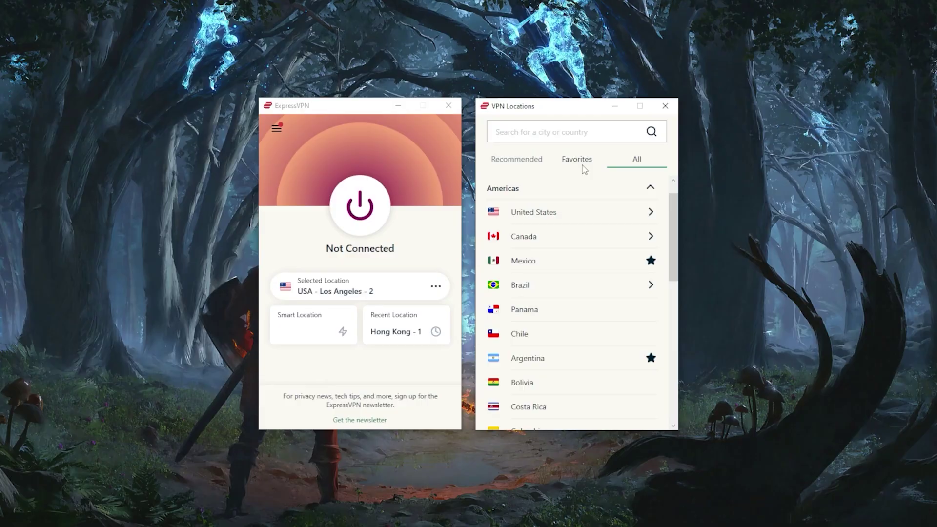
pyautogui.click(583, 165)
pyautogui.click(635, 163)
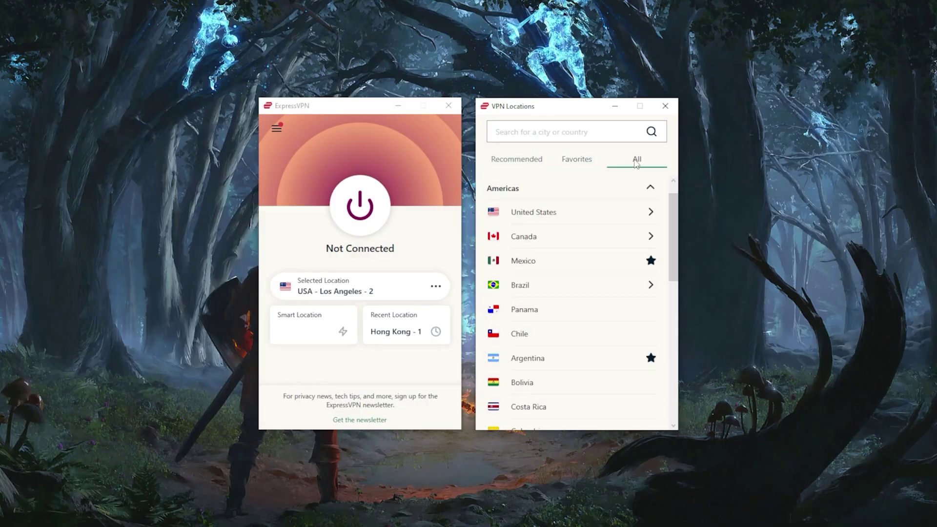
pyautogui.click(518, 161)
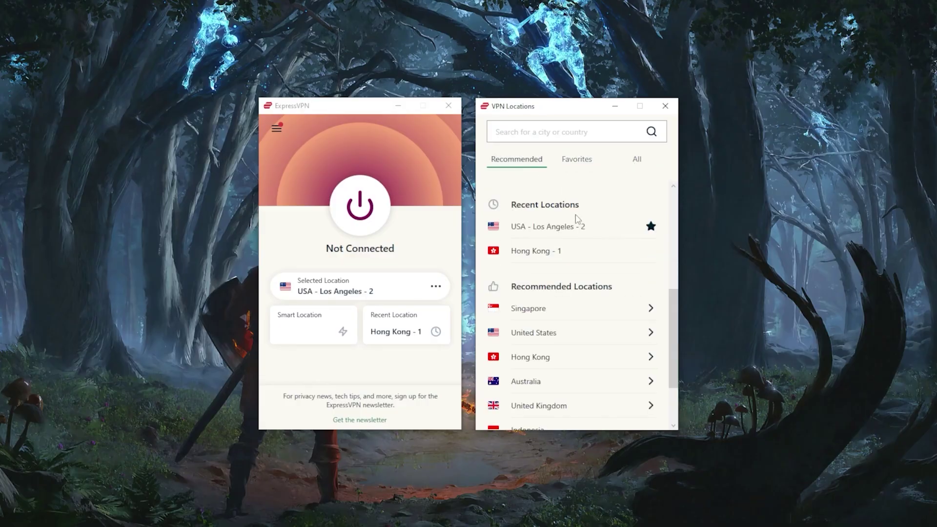
pyautogui.click(581, 161)
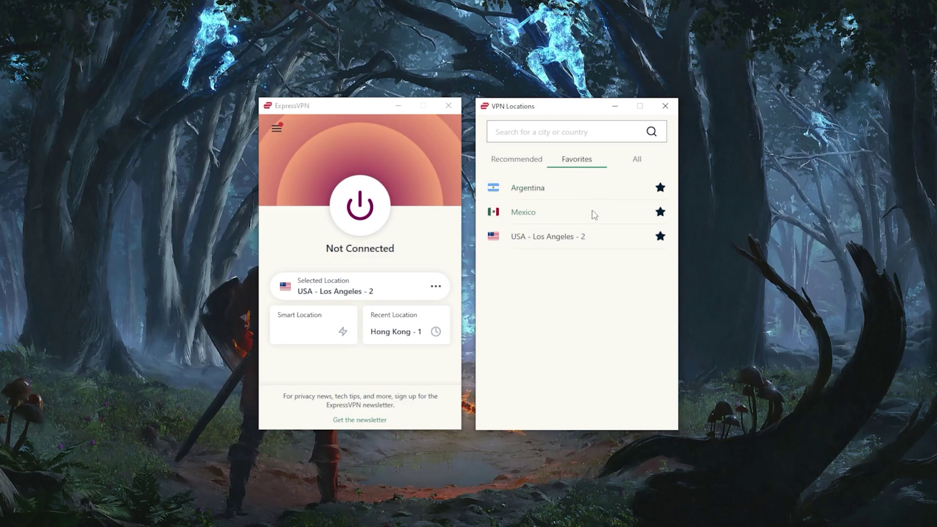
pyautogui.click(636, 163)
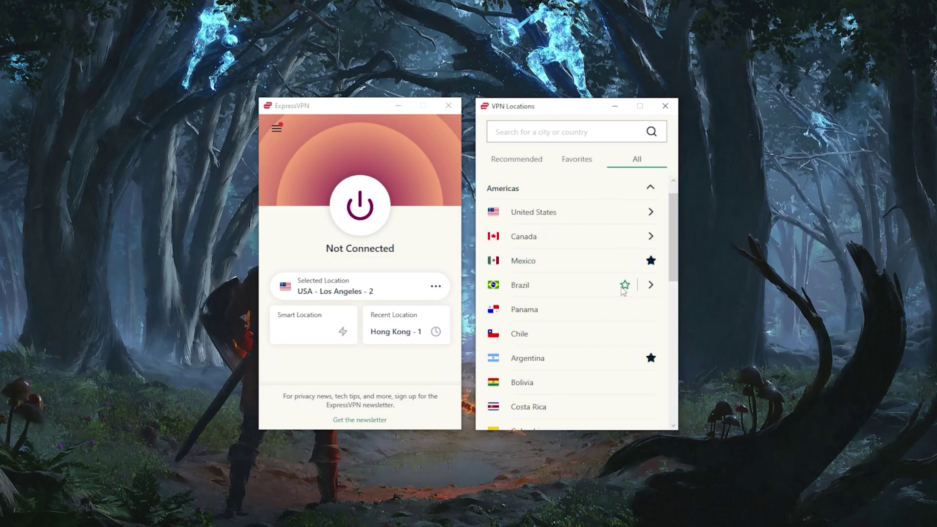
# - Star Bolivia as a favorite and confirm it appears under Favorites
pyautogui.scroll(-2, 623, 291)
pyautogui.click(652, 329)
pyautogui.click(580, 168)
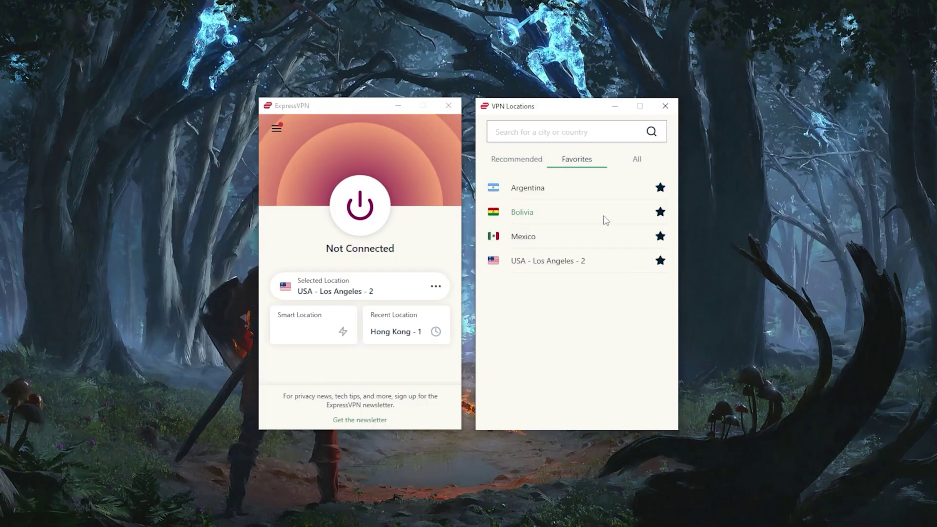
pyautogui.click(530, 167)
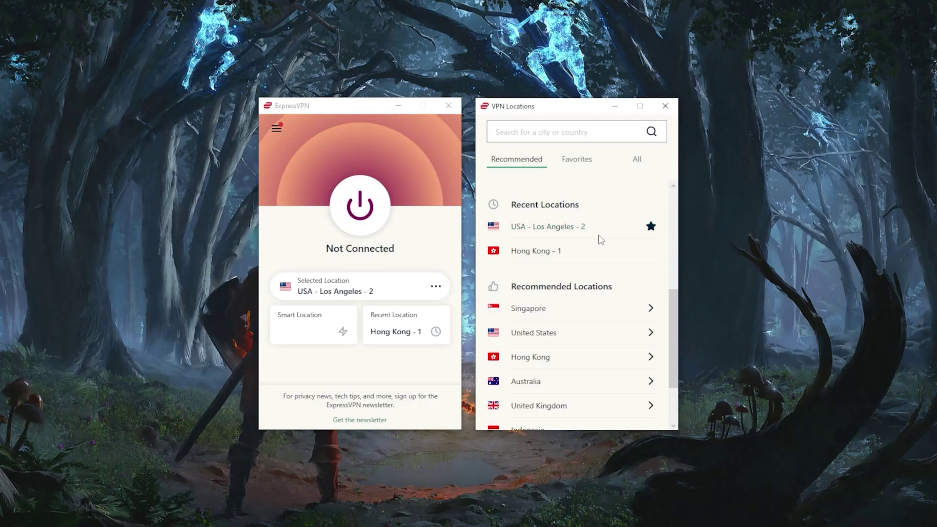
# - Scroll the All list to Spain, view its Madrid and Barcelona servers, then return to the countries
pyautogui.click(638, 163)
pyautogui.scroll(-5, 619, 188)
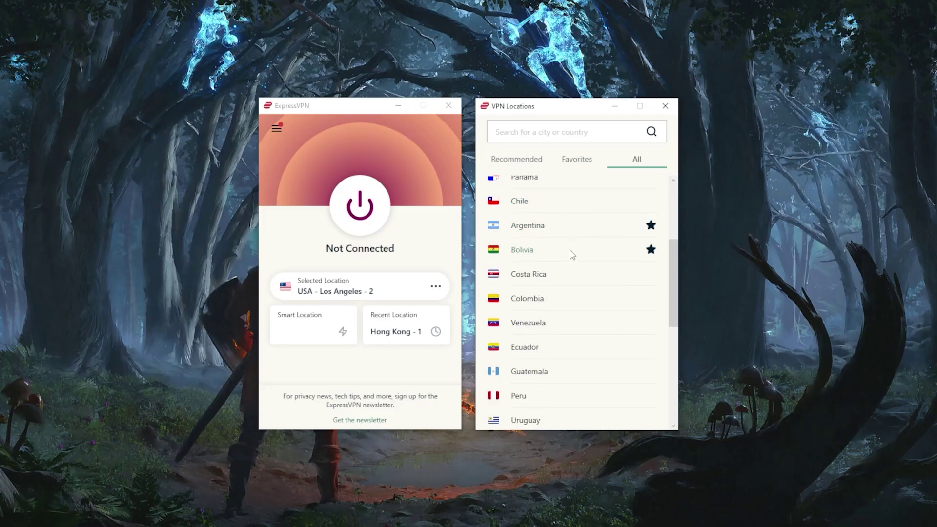
pyautogui.scroll(-3, 570, 252)
pyautogui.scroll(-4, 564, 251)
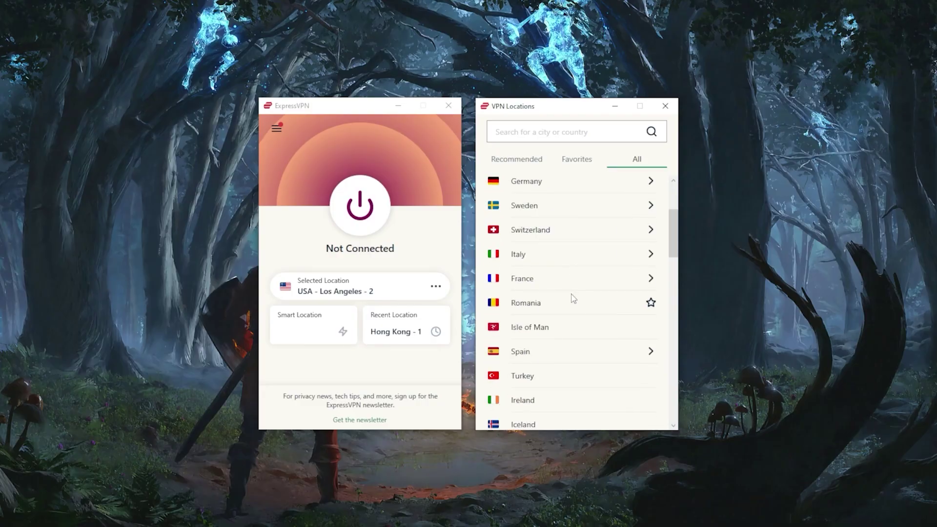
pyautogui.scroll(-2, 573, 298)
pyautogui.scroll(-1, 573, 299)
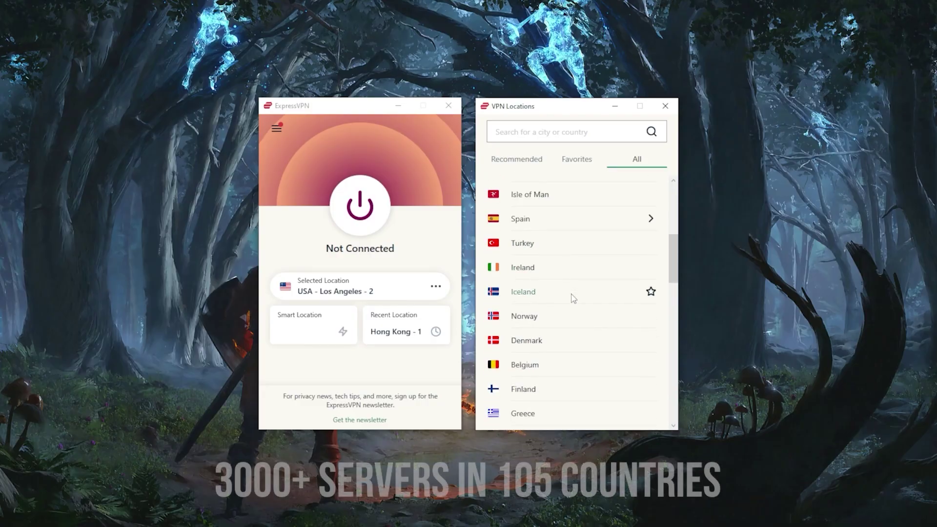
pyautogui.scroll(1, 573, 298)
pyautogui.scroll(-1, 573, 299)
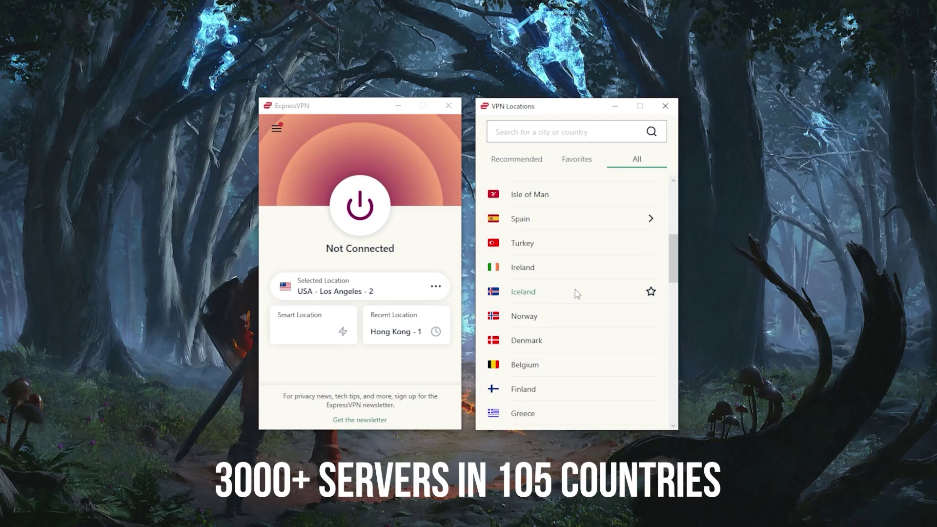
pyautogui.click(651, 219)
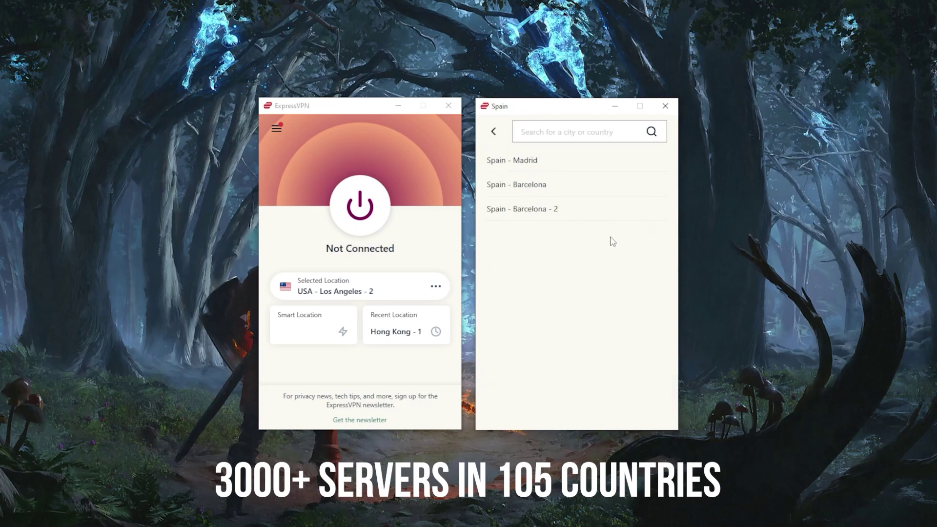
pyautogui.click(494, 132)
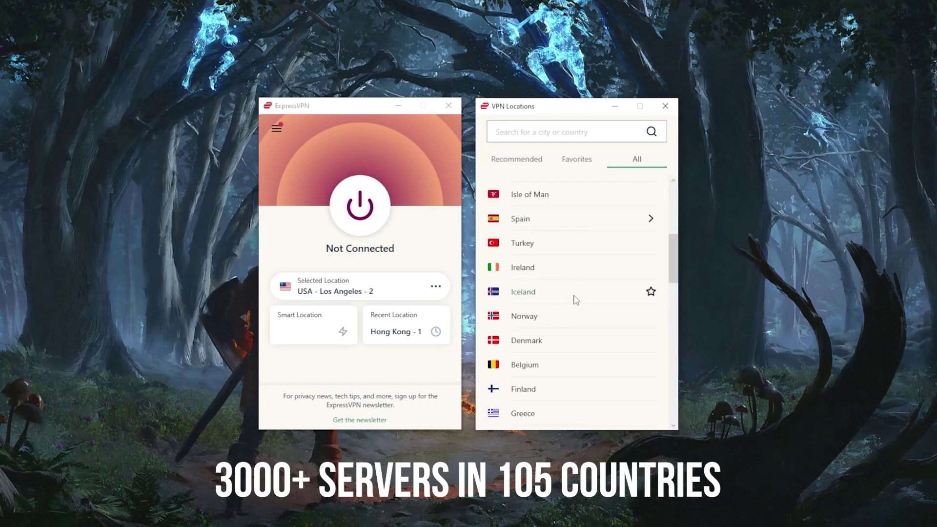
pyautogui.scroll(5, 576, 295)
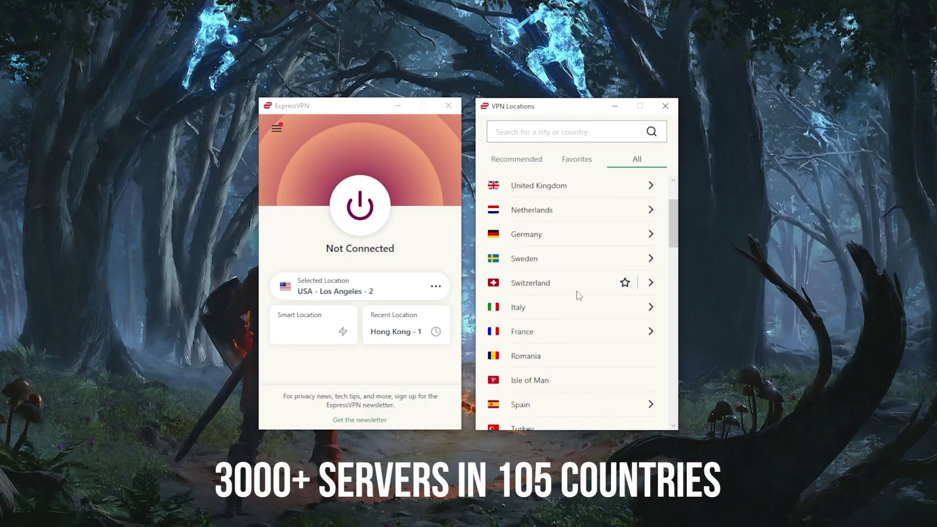
pyautogui.scroll(2, 578, 295)
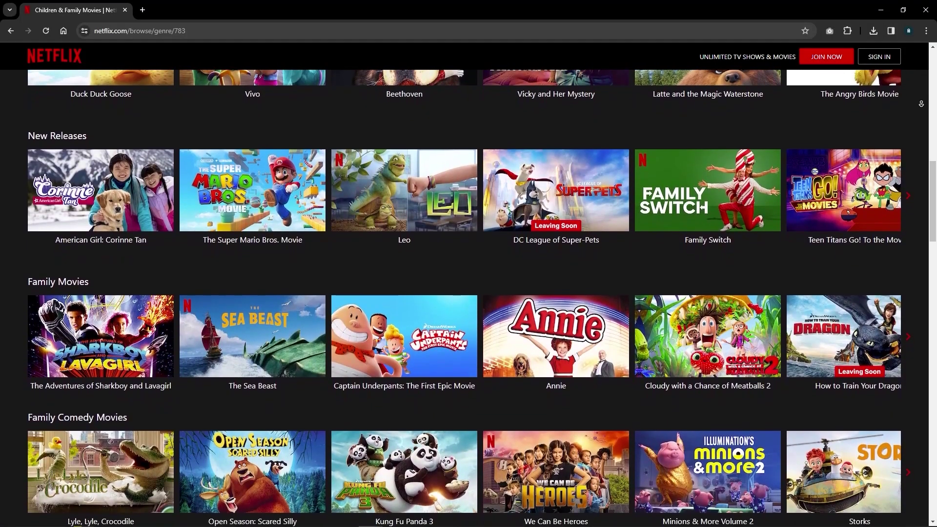
pyautogui.scroll(-1, 468, 292)
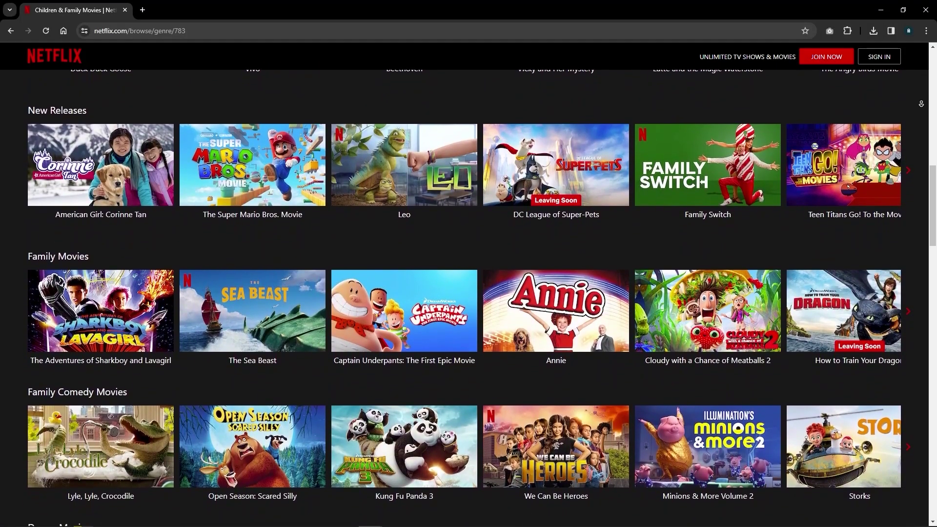
pyautogui.scroll(-1, 468, 292)
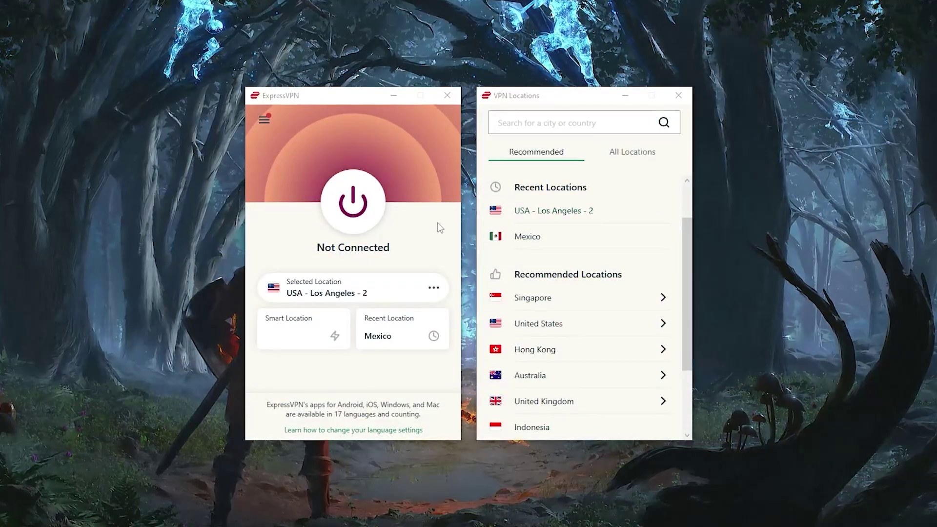
# - Scroll down through the Recommended locations list
pyautogui.scroll(-3, 546, 265)
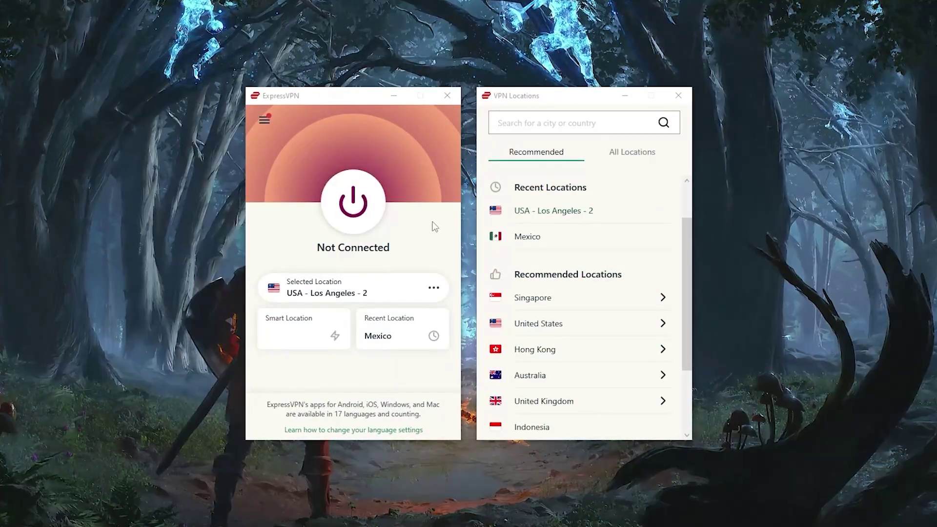
pyautogui.scroll(-3, 544, 262)
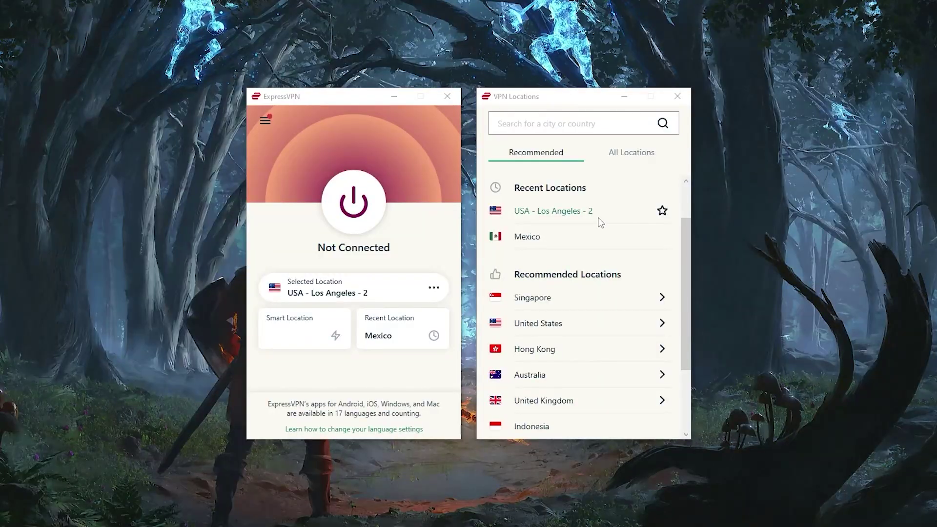
pyautogui.scroll(-1, 545, 268)
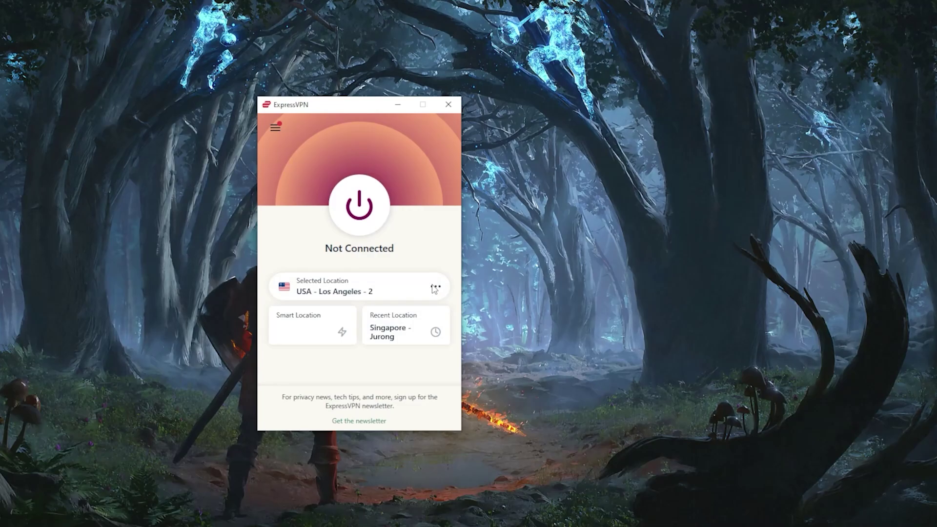
# - In the All locations tab, expand United States and select USA - Los Angeles - 2
pyautogui.click(434, 287)
pyautogui.click(646, 166)
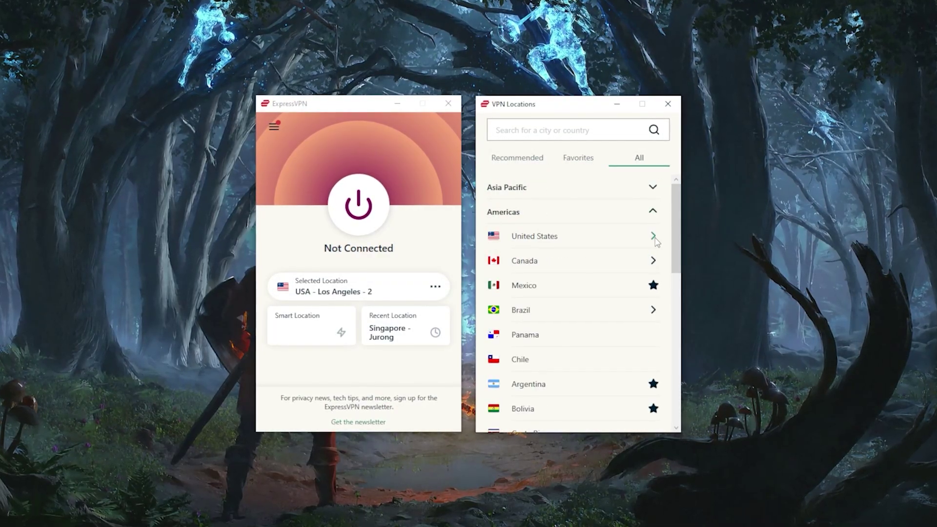
pyautogui.click(654, 238)
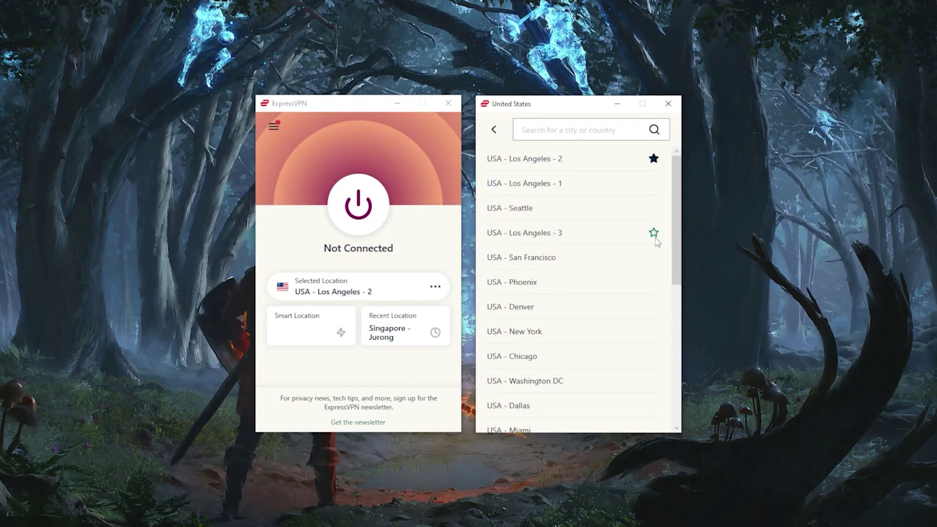
pyautogui.click(583, 163)
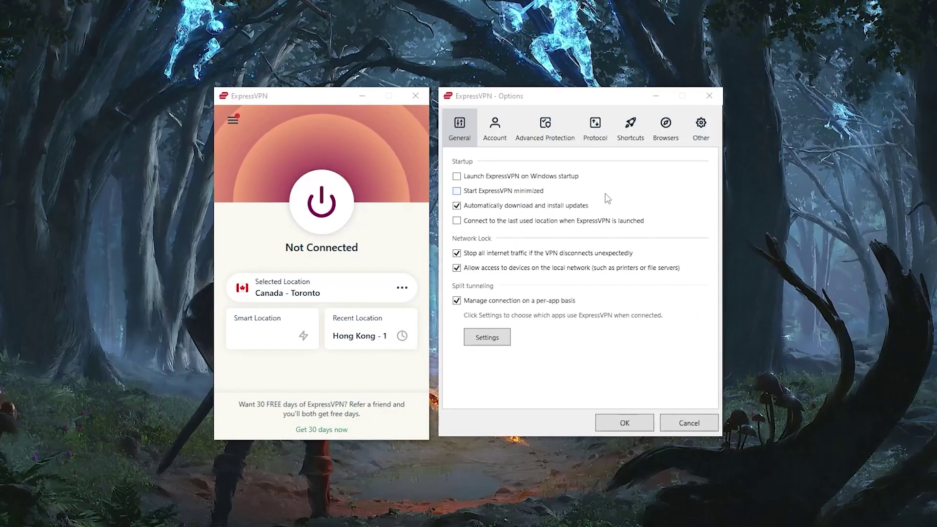
# - After viewing Advanced Protection and Protocol, enable stopping all traffic if the VPN disconnects unexpectedly
pyautogui.click(543, 126)
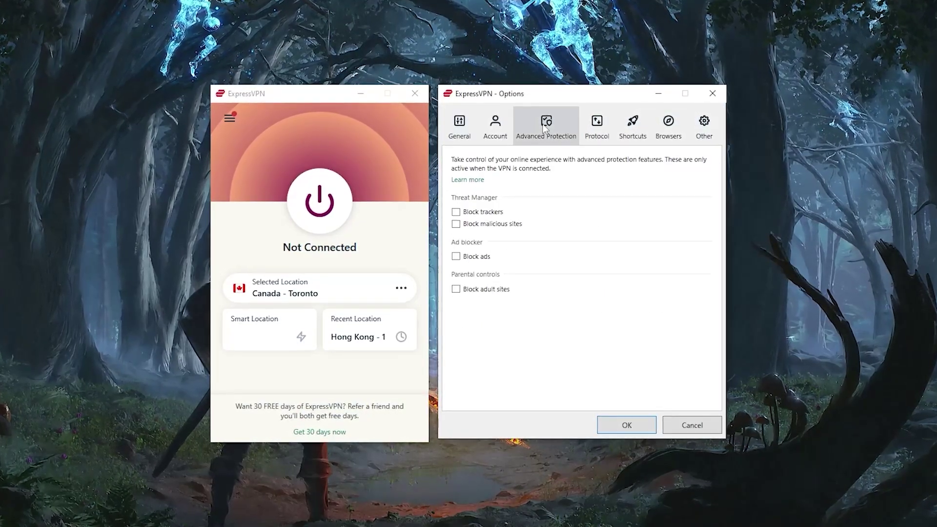
pyautogui.click(594, 132)
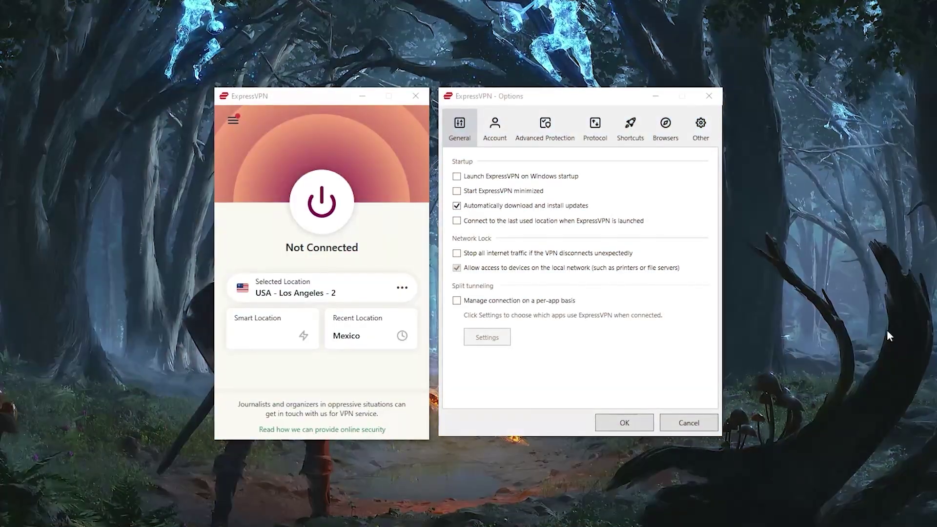
pyautogui.click(869, 327)
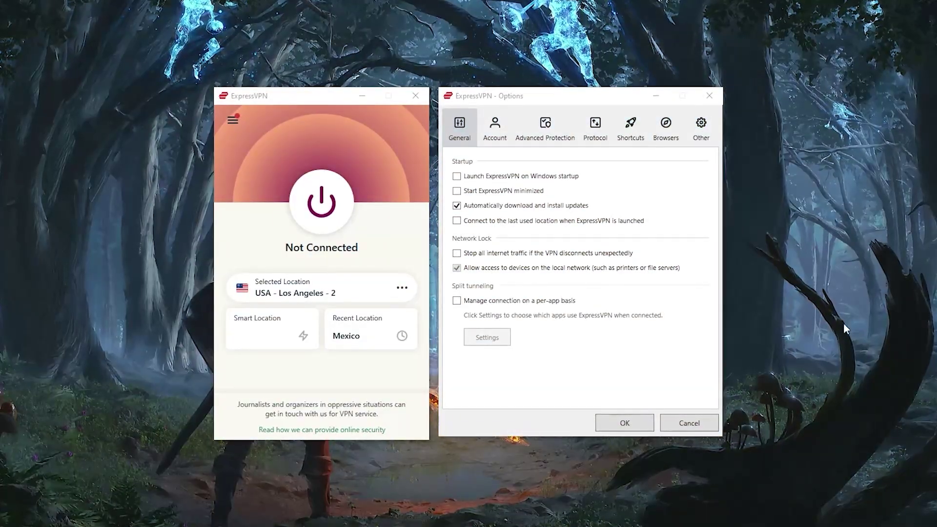
pyautogui.click(456, 252)
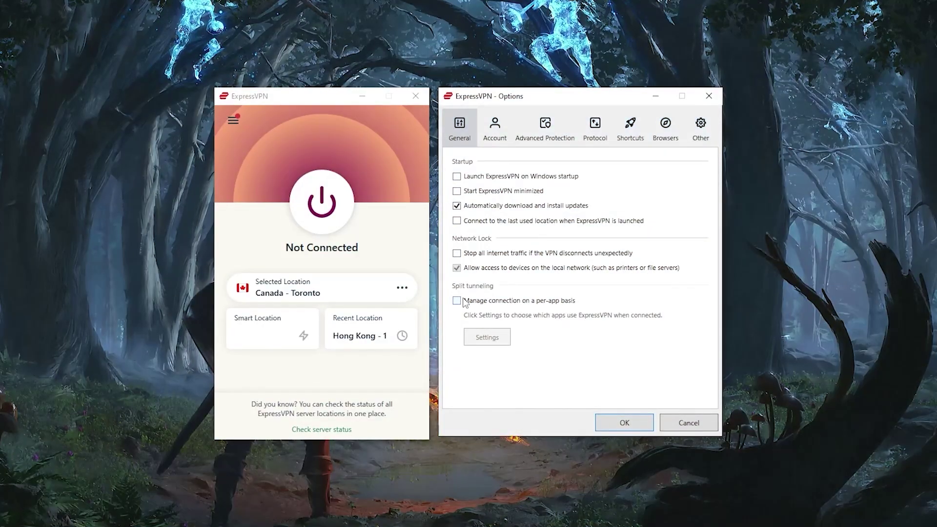
# - Tick 'Manage connection on a per-app basis' in General options
pyautogui.click(460, 301)
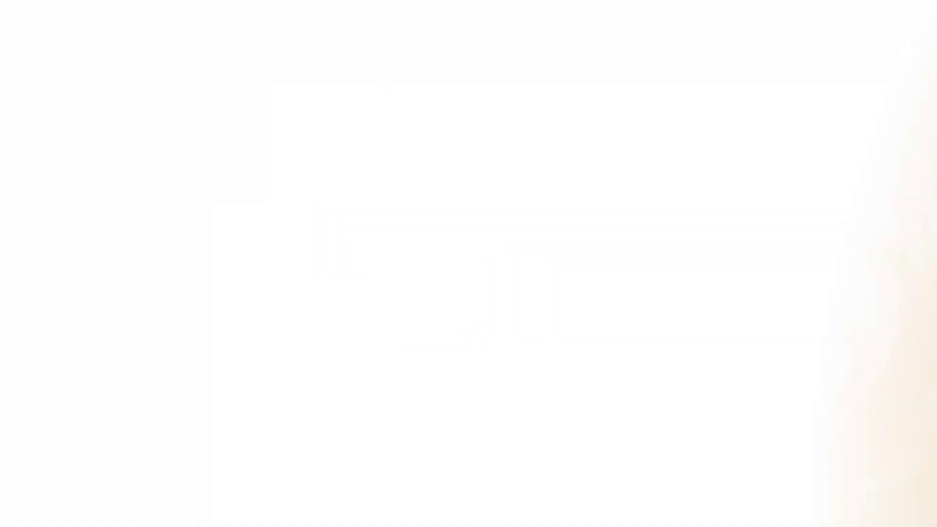
# - Enable per-app split tunneling with 'Only allow selected apps' and add qBittorrent
pyautogui.click(245, 129)
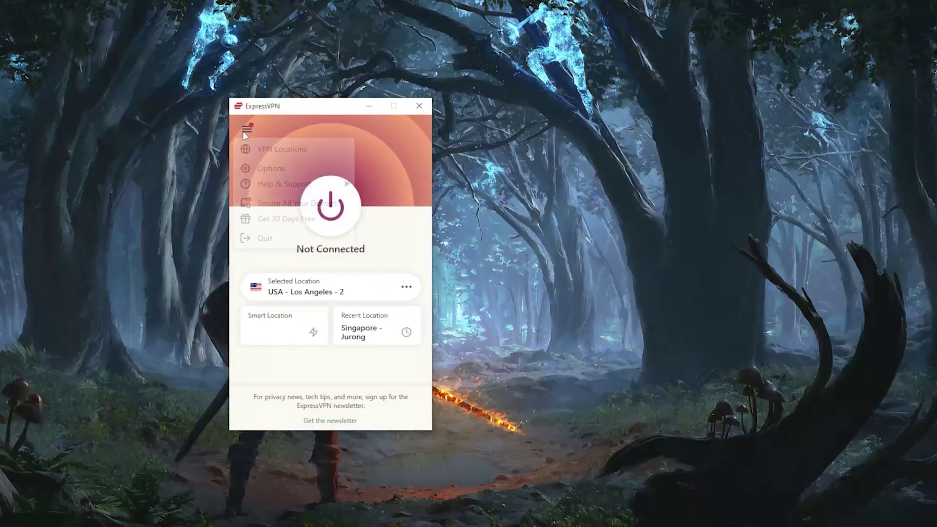
pyautogui.click(270, 168)
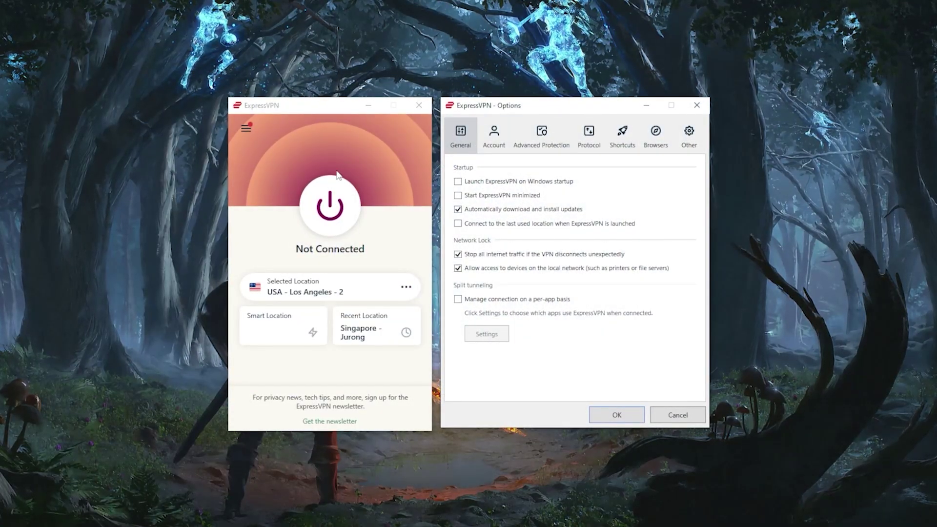
pyautogui.click(489, 300)
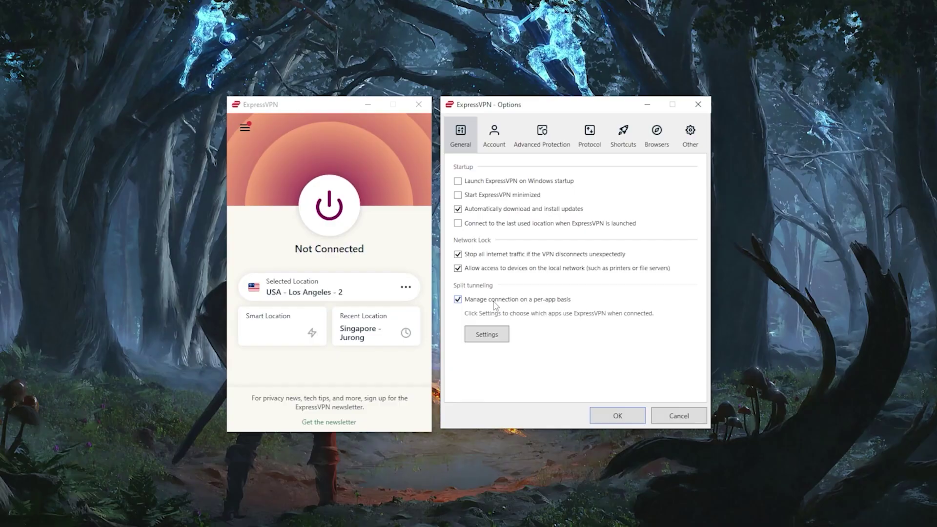
pyautogui.click(493, 337)
pyautogui.click(466, 278)
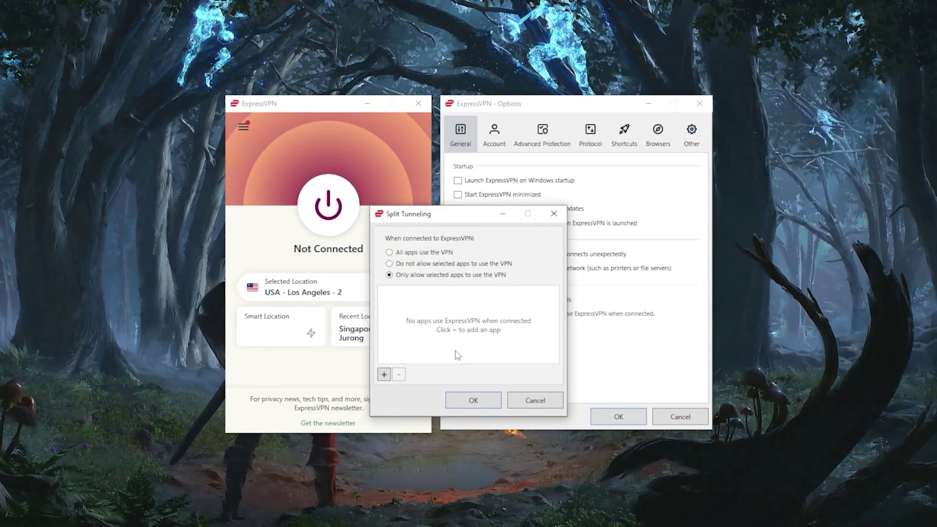
pyautogui.click(380, 379)
pyautogui.scroll(-1, 441, 310)
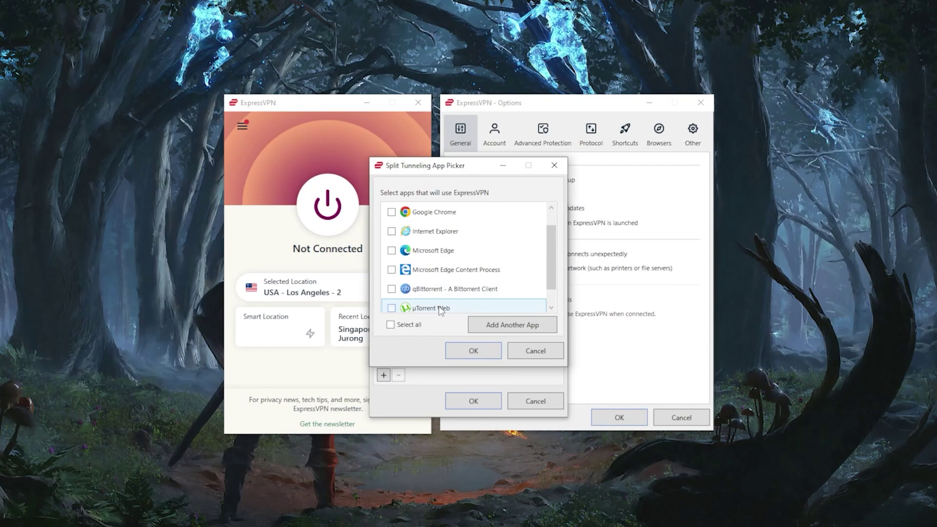
pyautogui.click(474, 351)
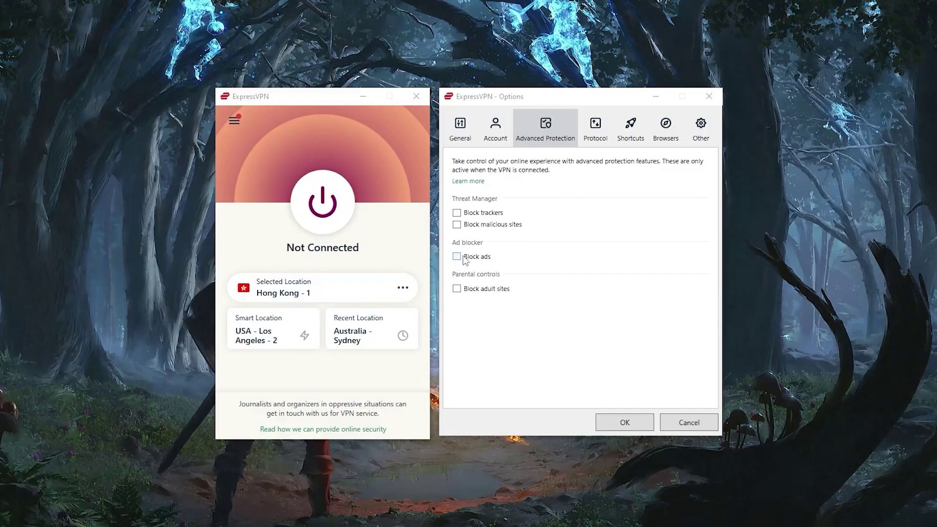
# - Tick 'Block ads' under Advanced Protection
pyautogui.click(464, 260)
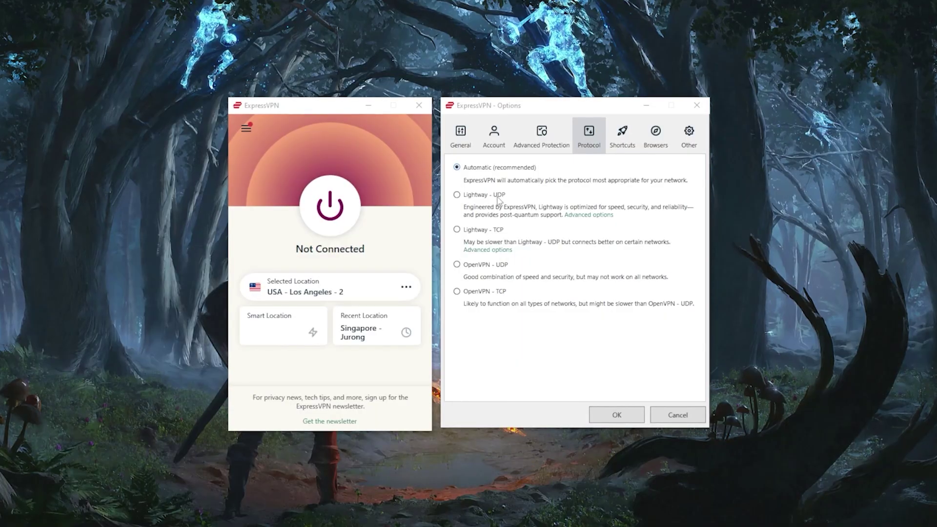
# - Switch the VPN protocol from Automatic to Lightway - UDP
pyautogui.click(457, 196)
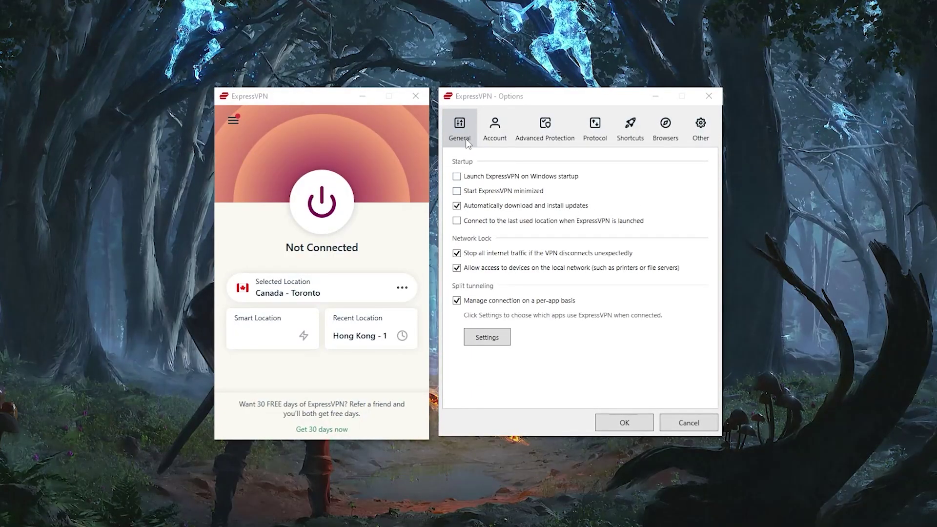
pyautogui.click(544, 128)
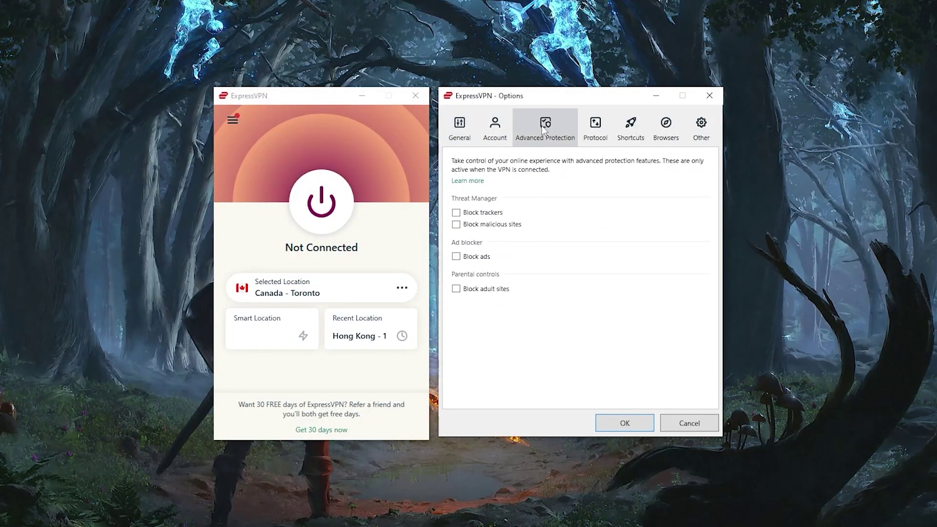
pyautogui.click(591, 133)
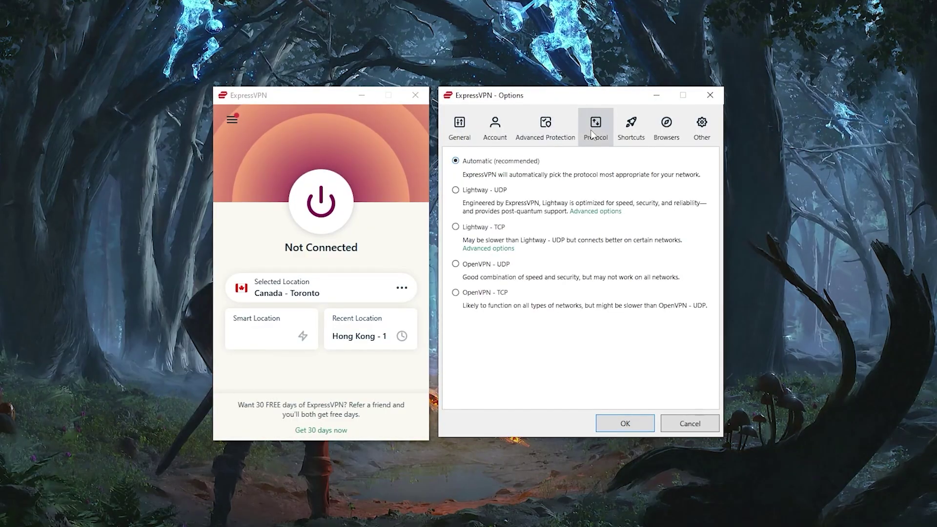
pyautogui.click(643, 129)
pyautogui.click(668, 131)
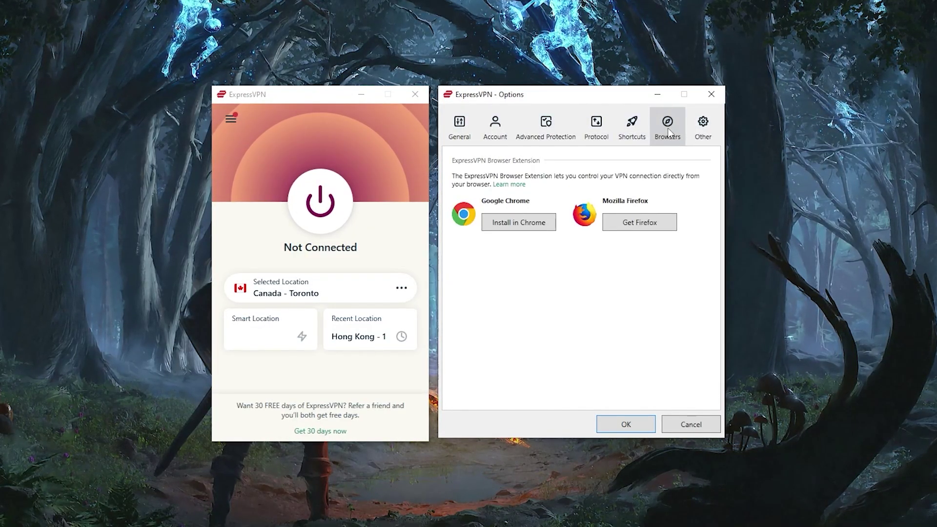